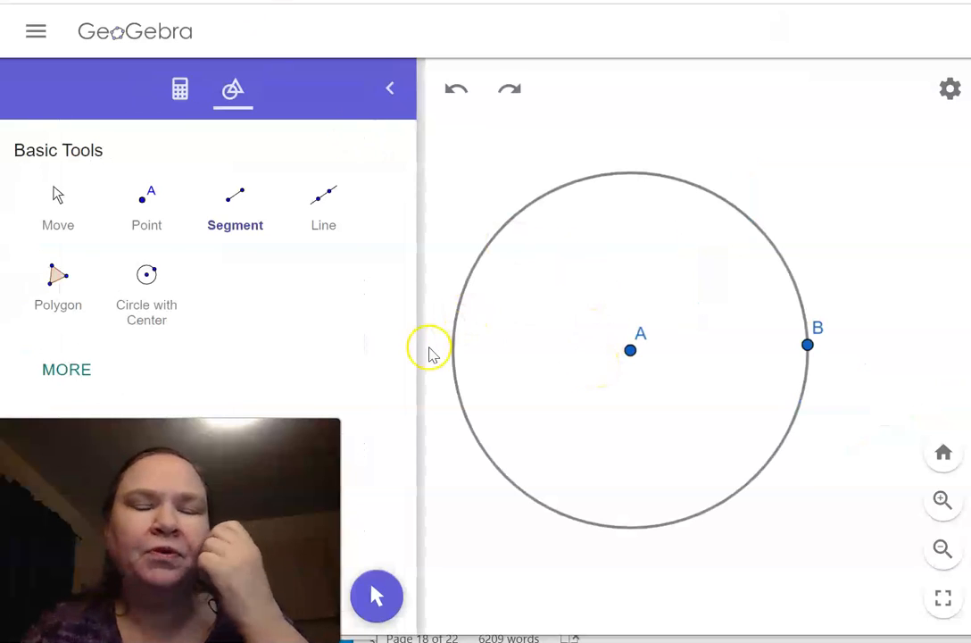
# Draw a chord as a segment between two points on the upper part of the circle centred at A
pyautogui.click(244, 198)
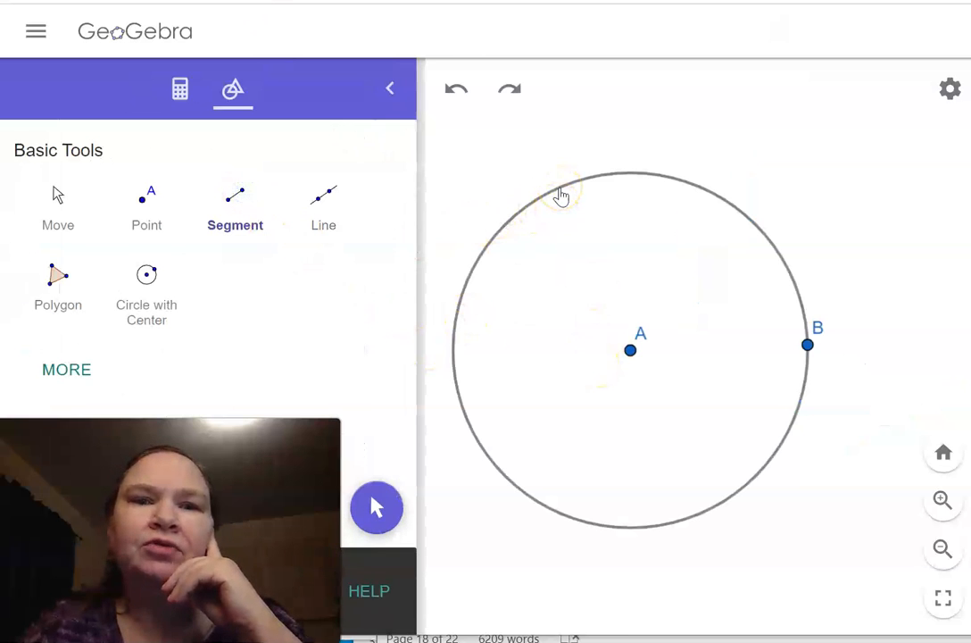
pyautogui.click(559, 189)
pyautogui.click(744, 214)
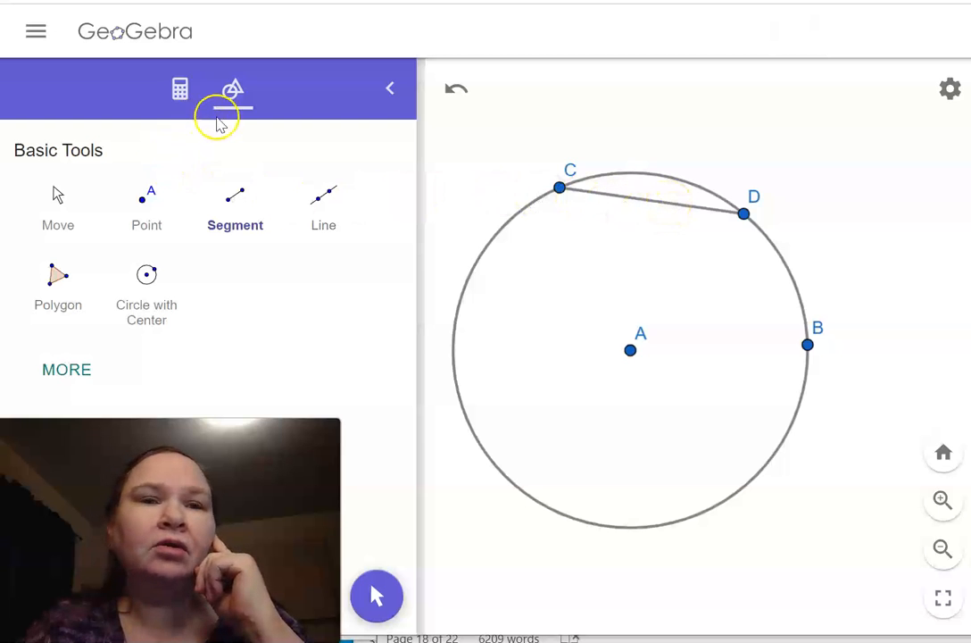
# Construct the perpendicular bisector of chord CD from its two endpoints
pyautogui.click(72, 369)
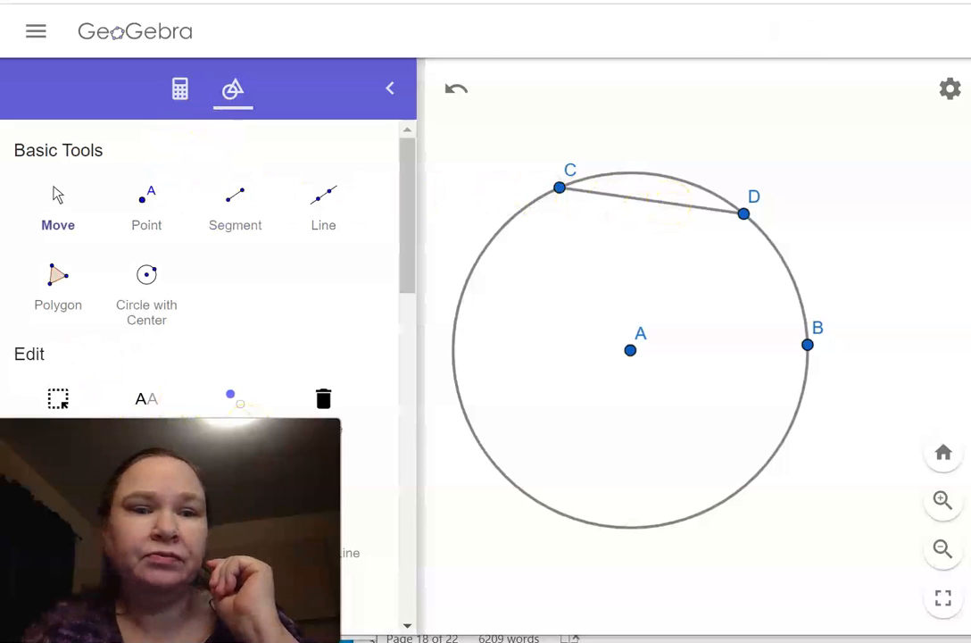
pyautogui.click(234, 525)
pyautogui.click(560, 185)
pyautogui.click(598, 198)
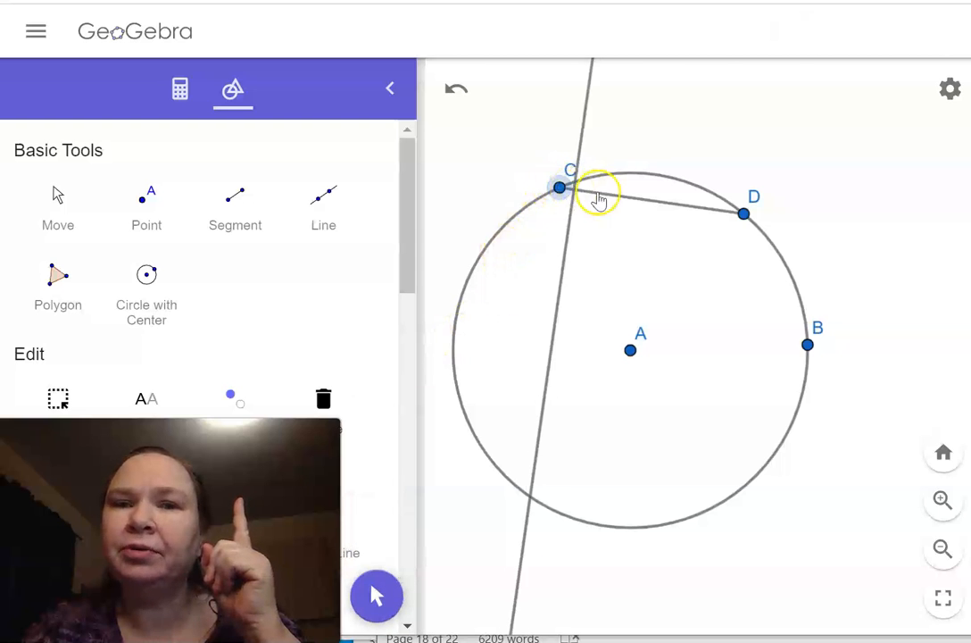
pyautogui.click(744, 216)
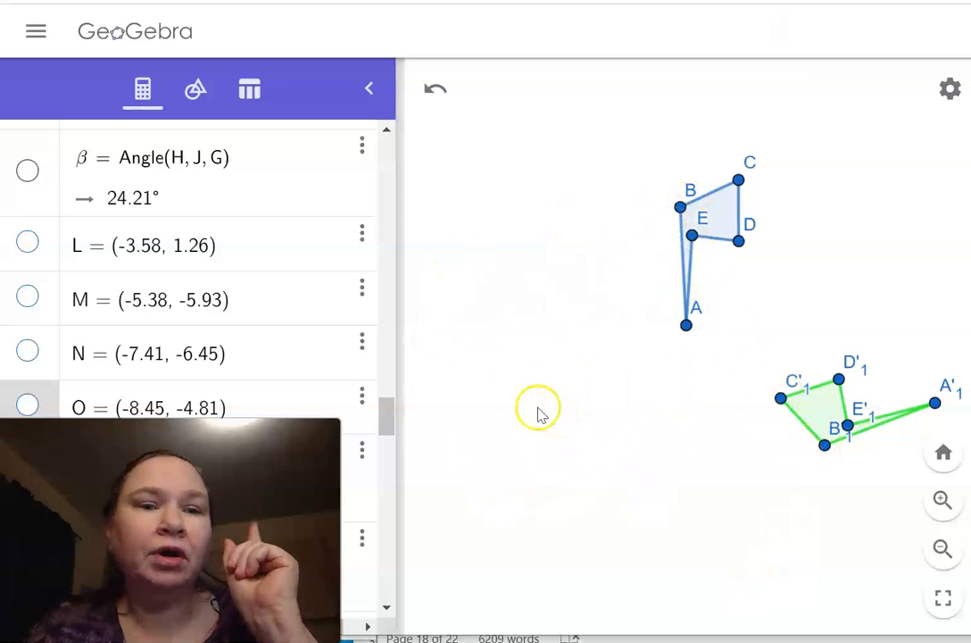
# Connect A to A'1 and B to B'1 with segments between the blue polygon and its green image
pyautogui.click(195, 86)
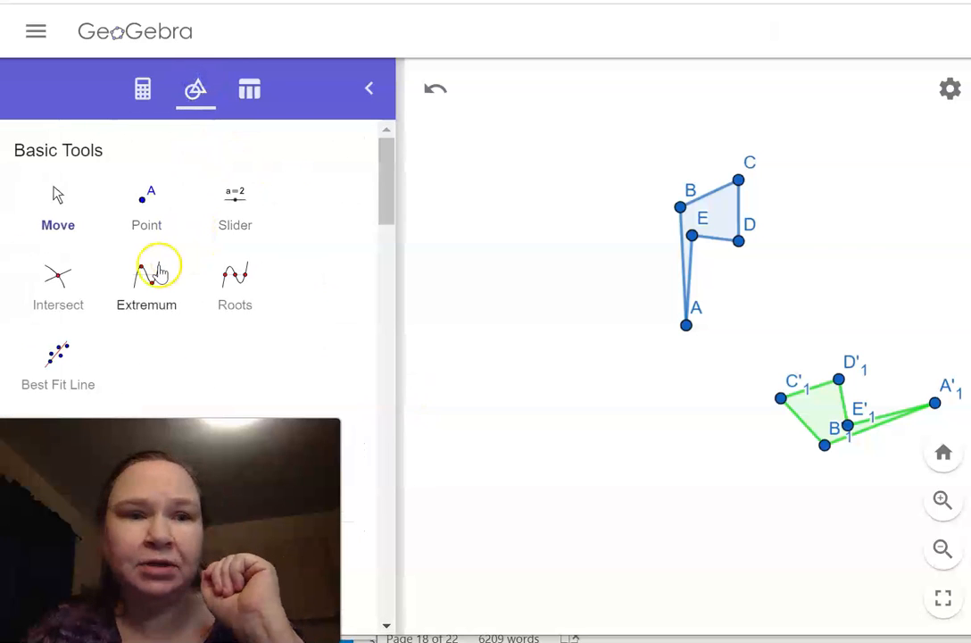
pyautogui.moveTo(385, 182); pyautogui.dragTo(354, 390)
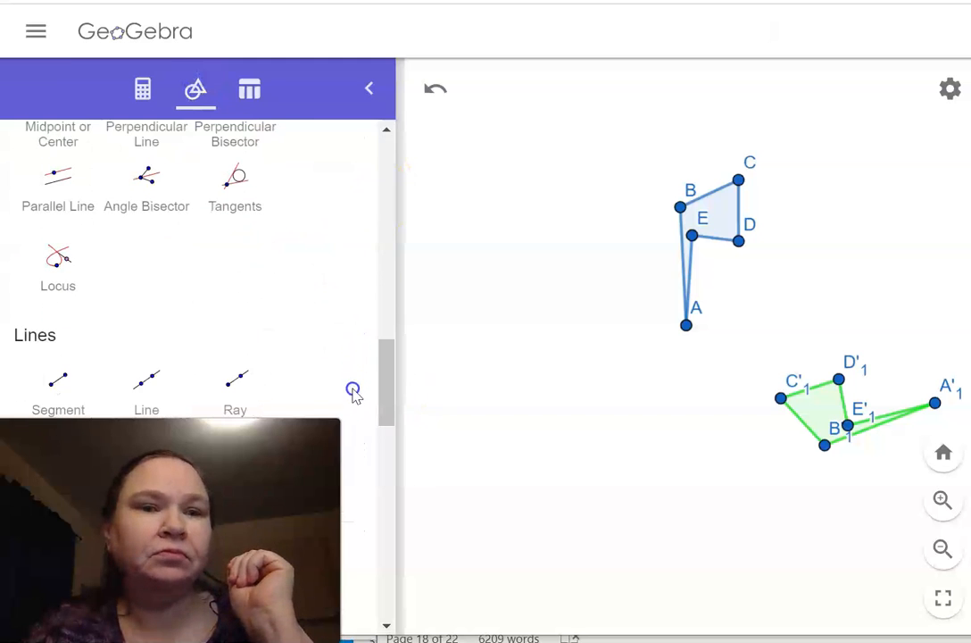
pyautogui.click(72, 386)
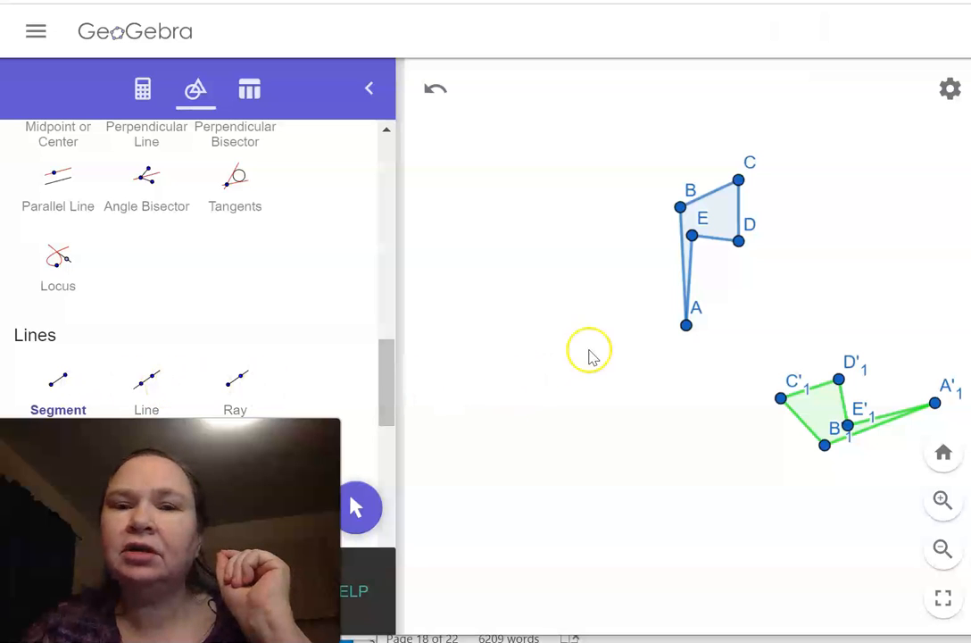
pyautogui.click(686, 326)
pyautogui.click(934, 403)
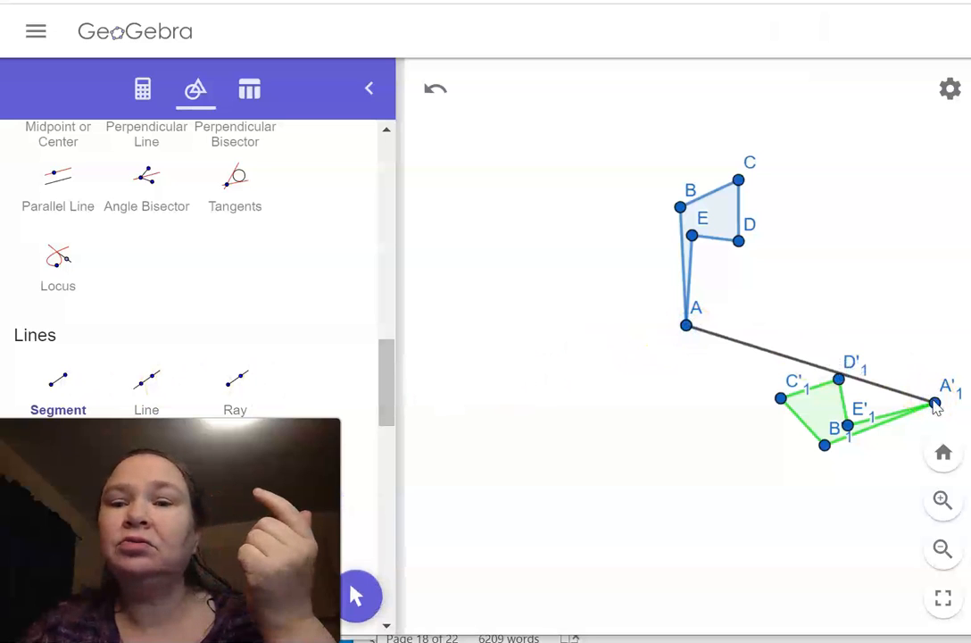
pyautogui.click(681, 208)
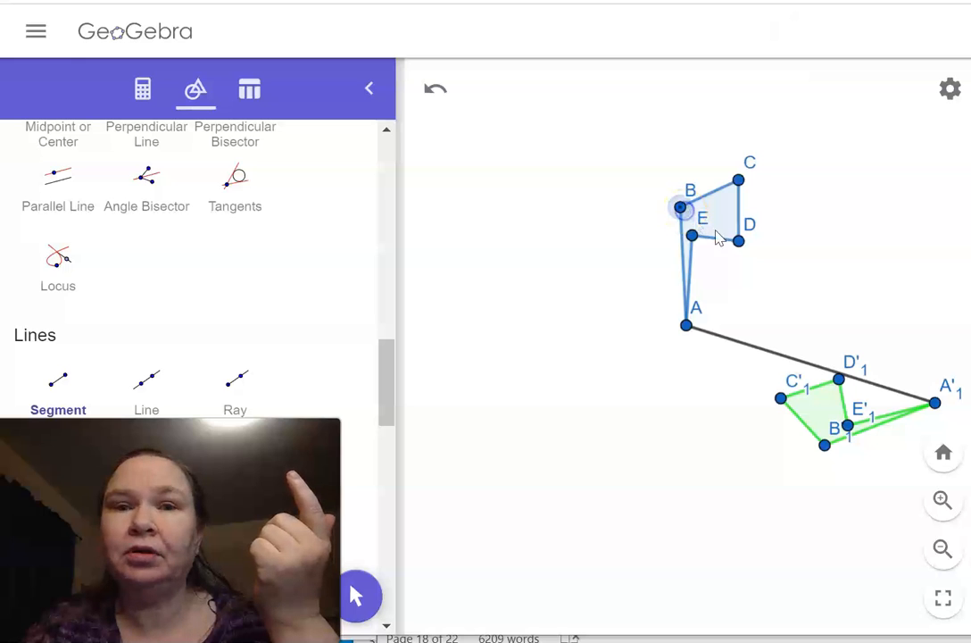
pyautogui.click(824, 446)
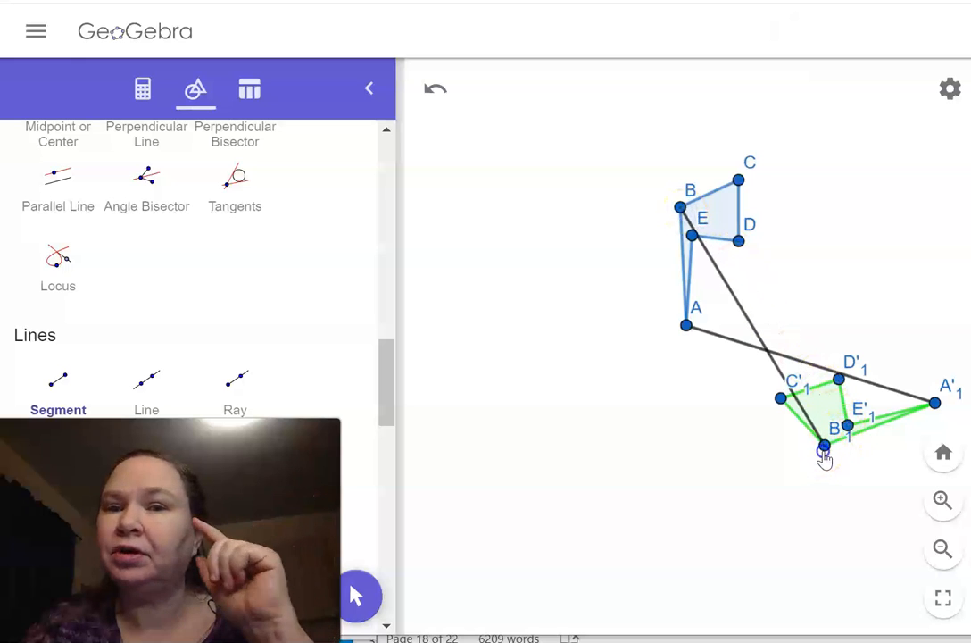
pyautogui.click(823, 446)
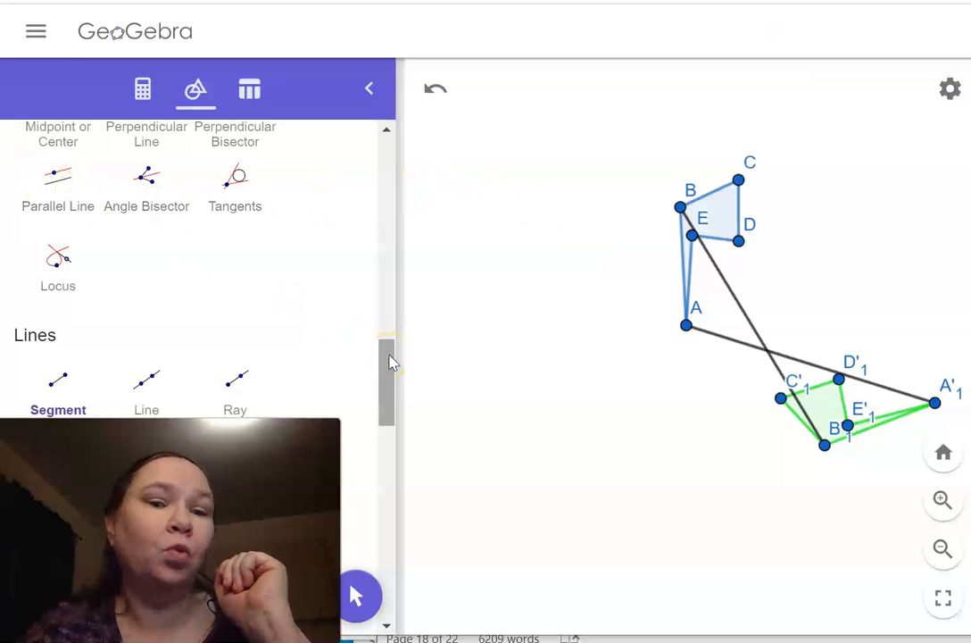
# Construct the perpendicular bisectors of the segments joining A to A'1 and B to B'1
pyautogui.moveTo(390, 362); pyautogui.dragTo(386, 314)
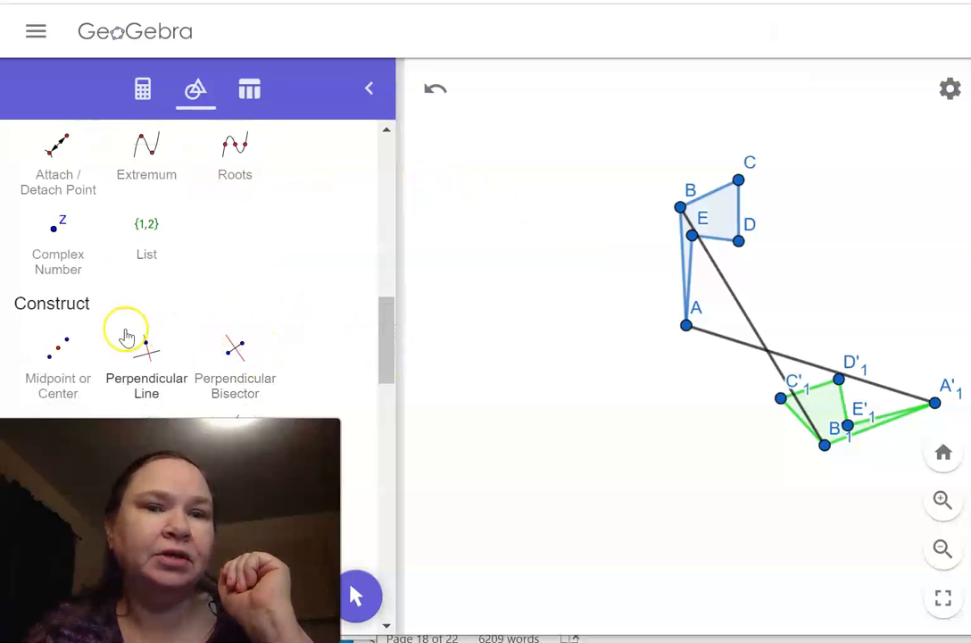
pyautogui.click(246, 350)
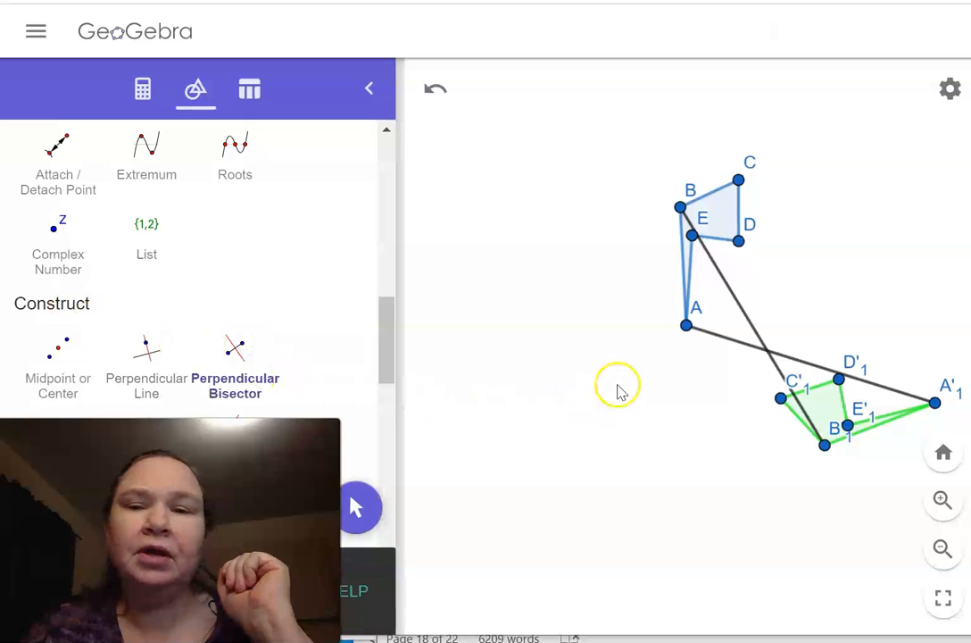
pyautogui.click(686, 327)
pyautogui.click(934, 402)
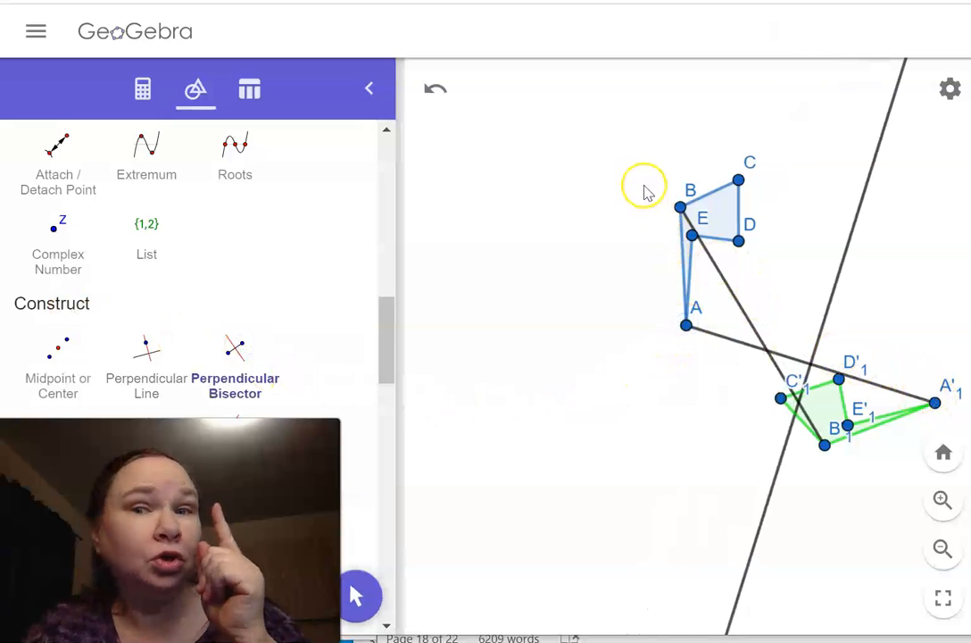
pyautogui.click(680, 208)
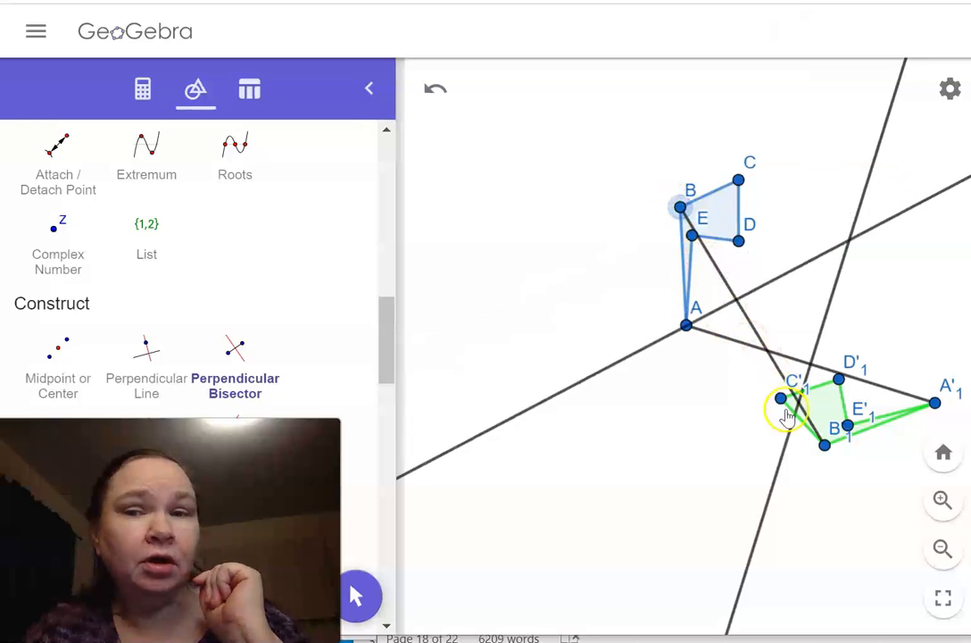
pyautogui.click(823, 444)
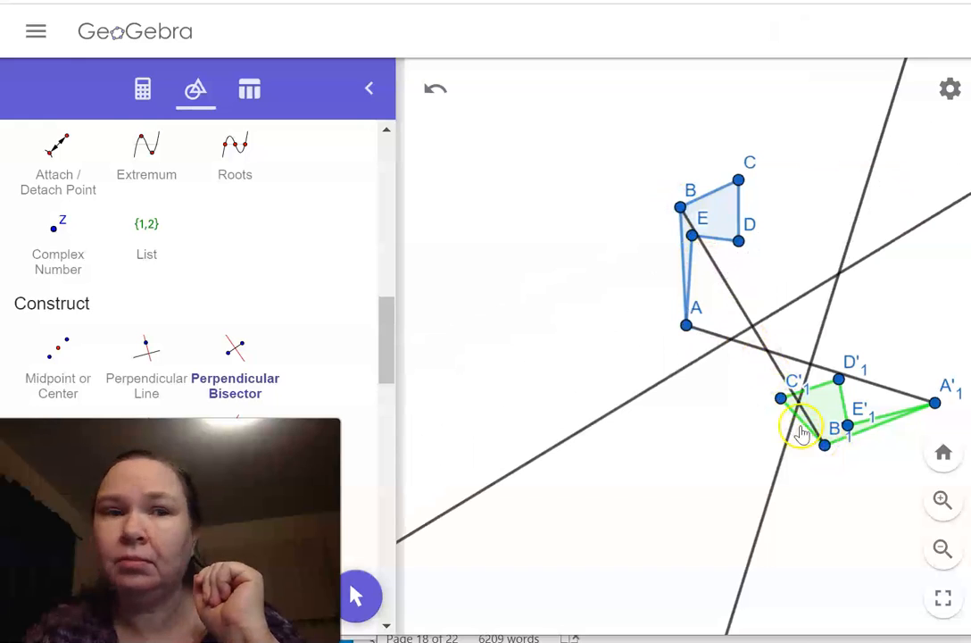
# Place a point at the intersection of the two perpendicular bisectors
pyautogui.moveTo(381, 314); pyautogui.dragTo(406, 120)
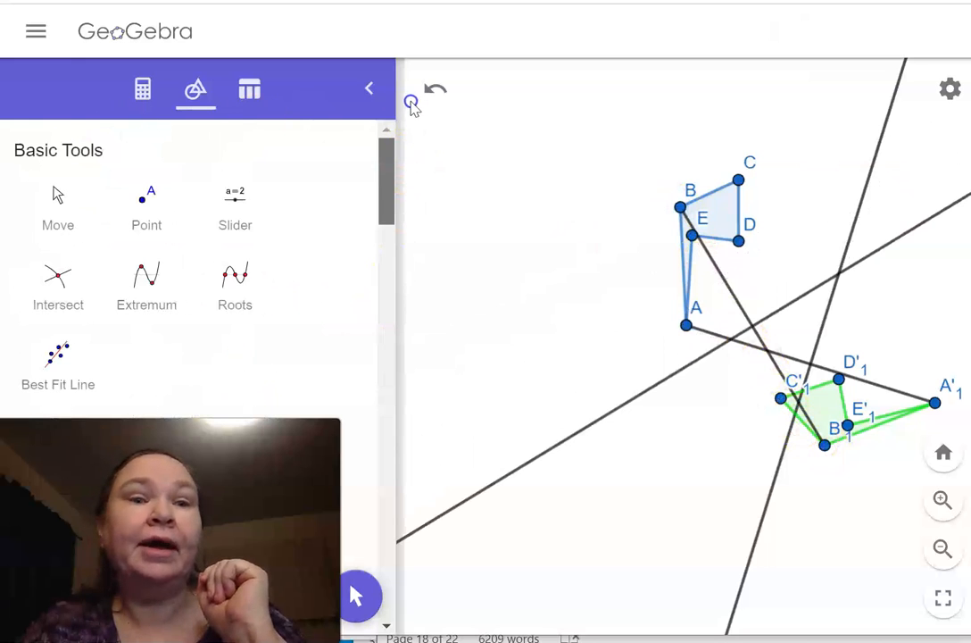
pyautogui.click(146, 200)
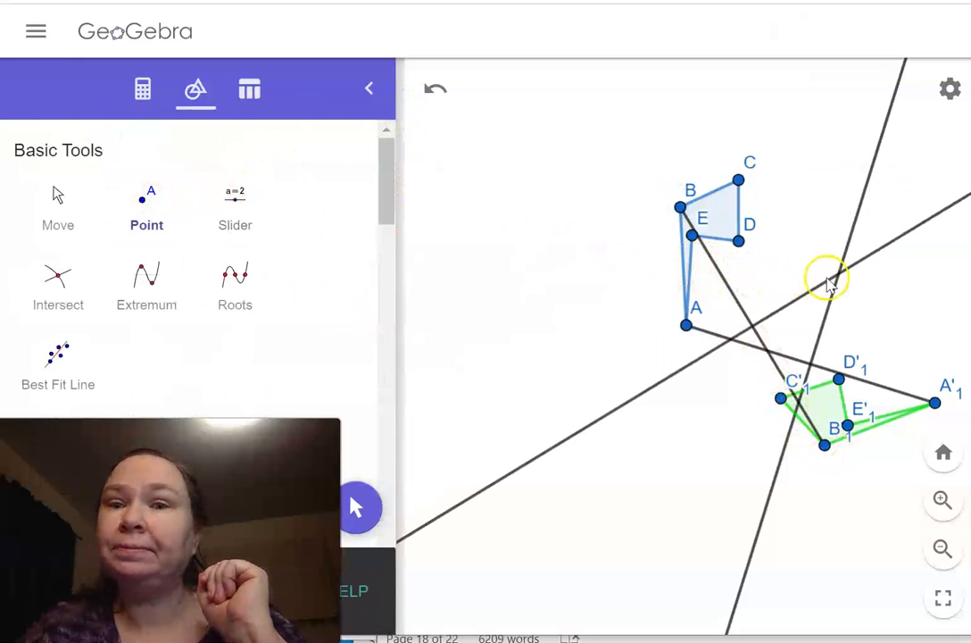
pyautogui.click(838, 271)
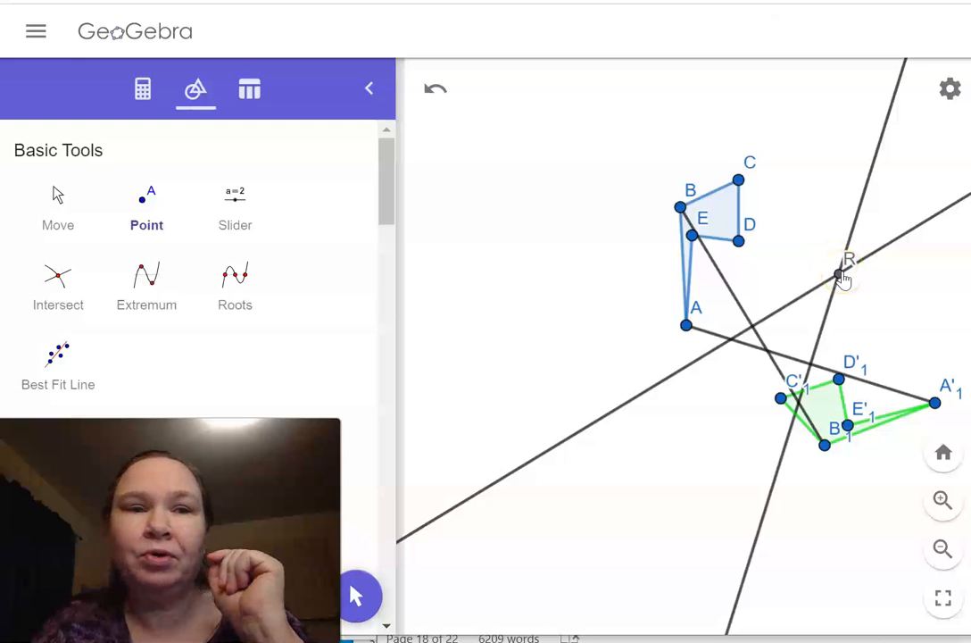
# Draw circles centred at R through vertices A, D and B, and undo all three circles
pyautogui.moveTo(381, 184); pyautogui.dragTo(337, 364)
pyautogui.scroll(-10, 337, 364)
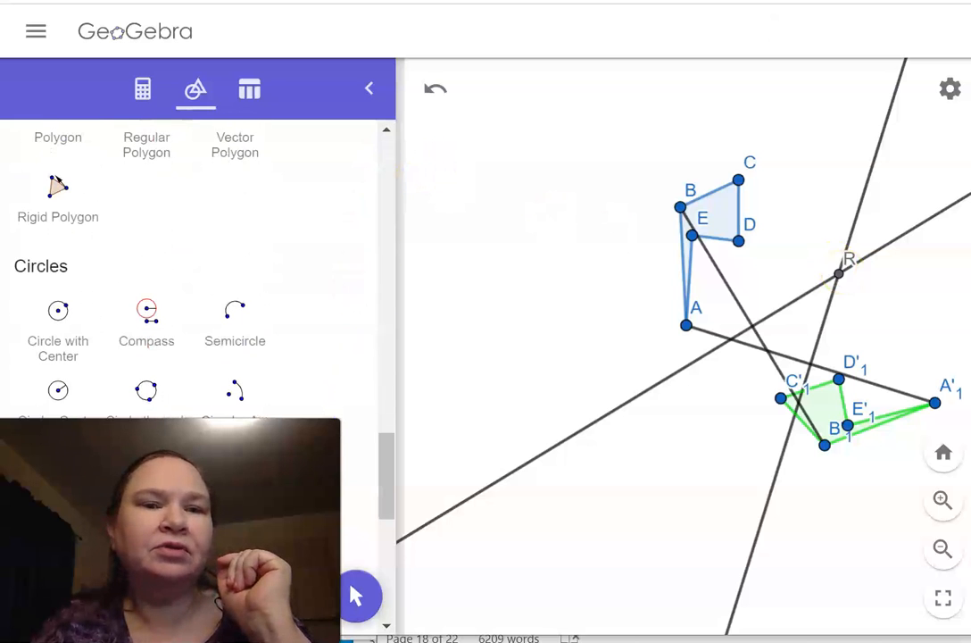
pyautogui.click(51, 308)
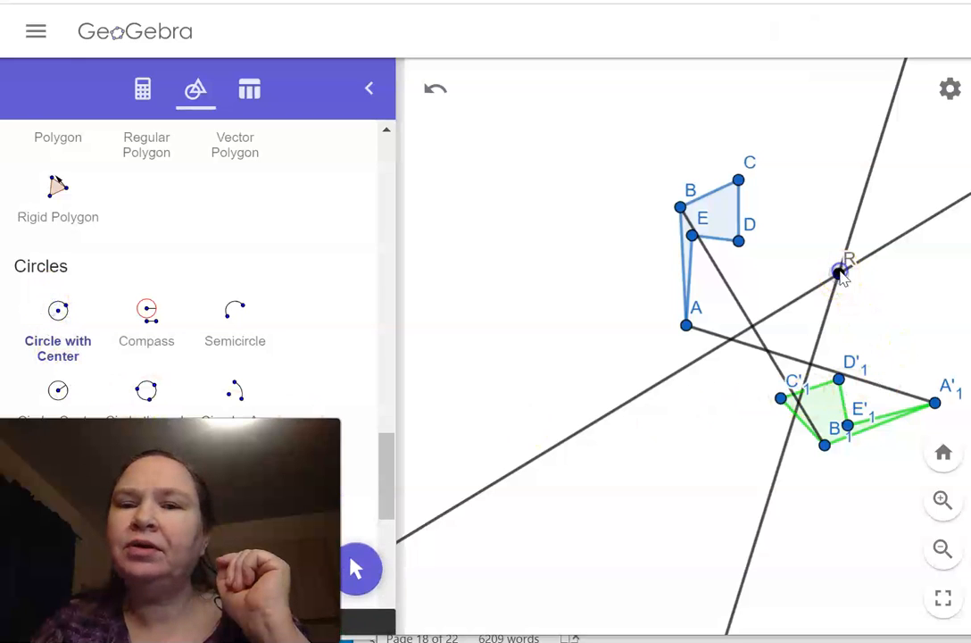
pyautogui.click(840, 274)
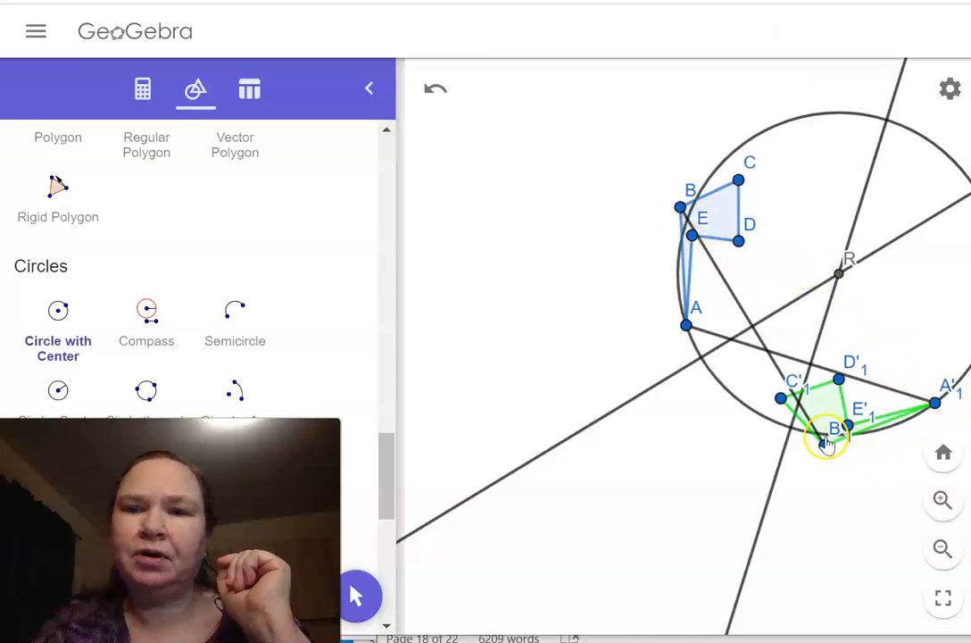
pyautogui.click(839, 275)
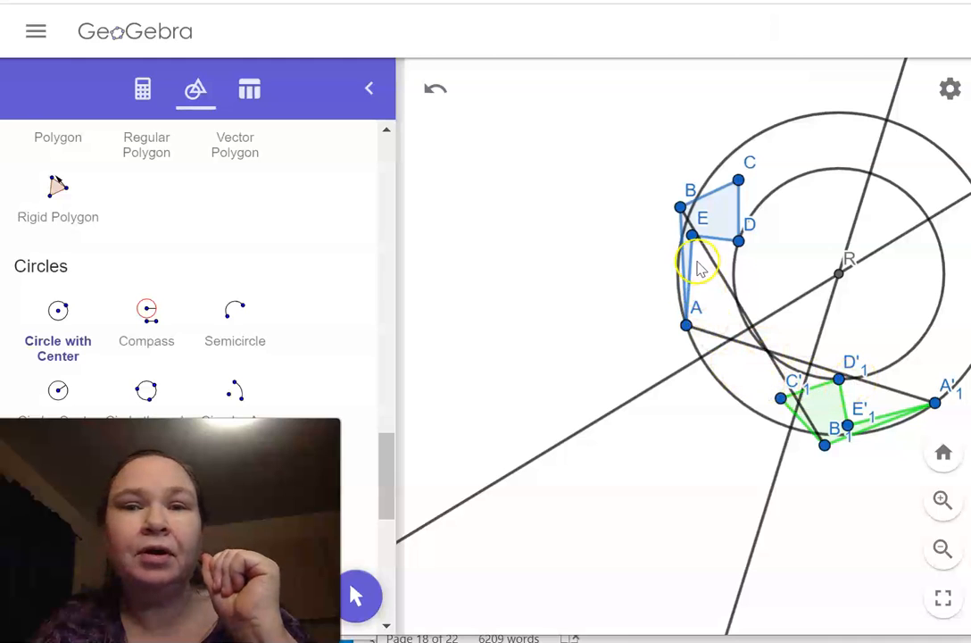
pyautogui.click(840, 277)
pyautogui.click(682, 208)
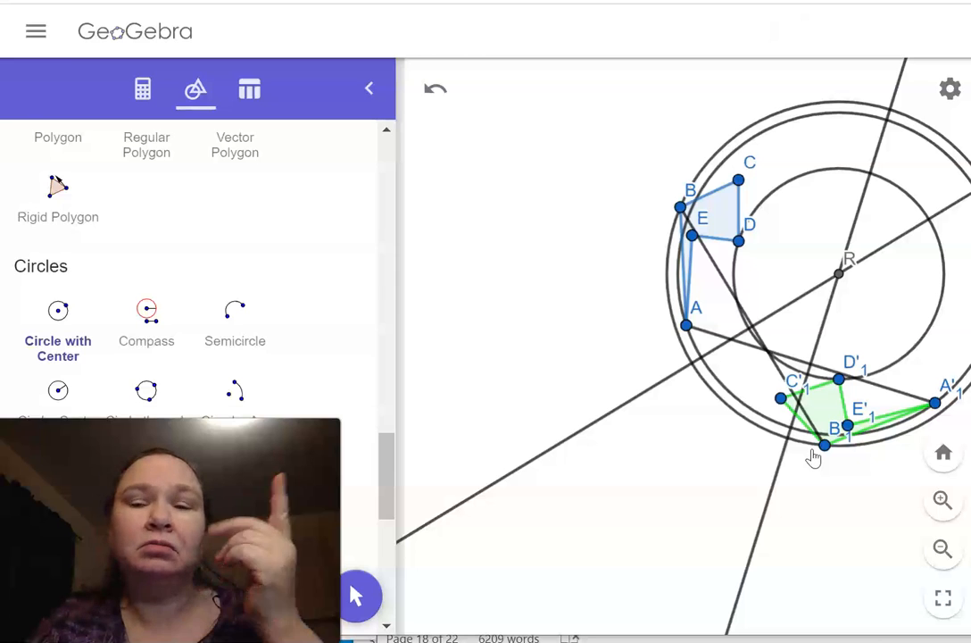
pyautogui.click(434, 91)
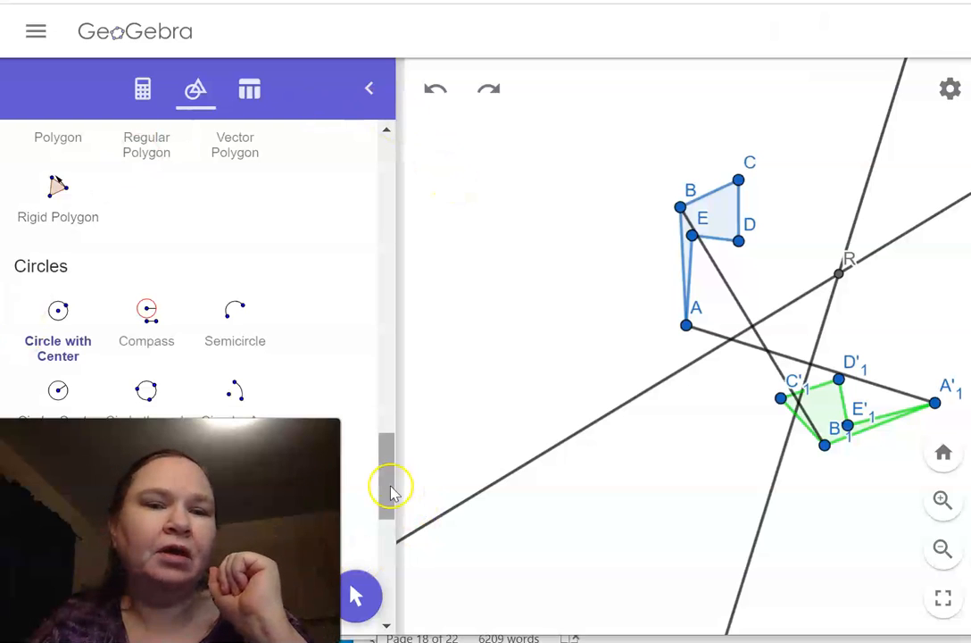
# Draw segments from A to R and from R to A'1
pyautogui.moveTo(390, 472)
pyautogui.mouseDown()
pyautogui.moveTo(376, 597)
pyautogui.moveTo(401, 358)
pyautogui.moveTo(403, 163)
pyautogui.moveTo(389, 188)
pyautogui.moveTo(359, 401)
pyautogui.mouseUp()
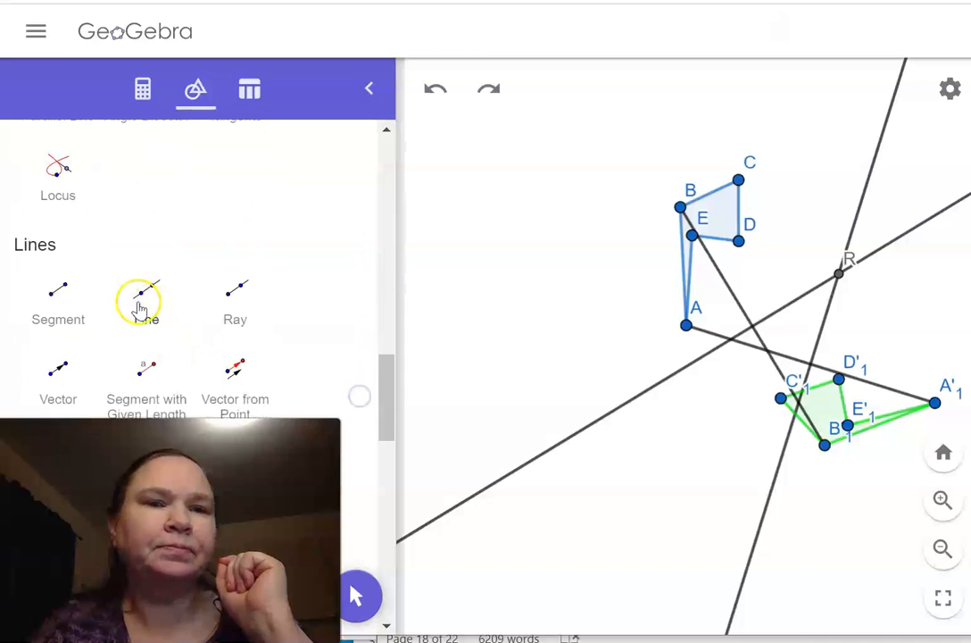
pyautogui.click(59, 288)
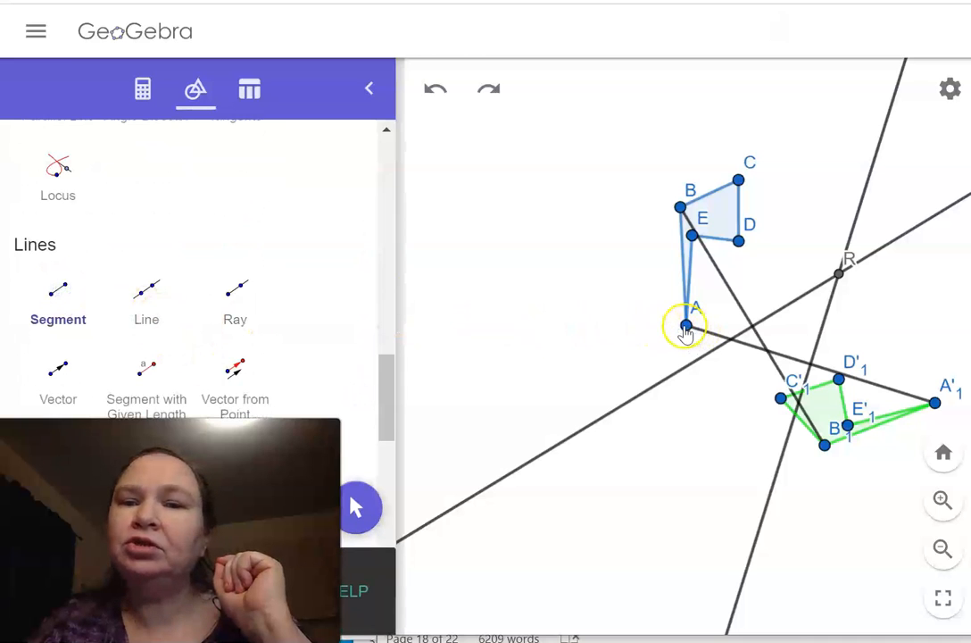
pyautogui.click(686, 325)
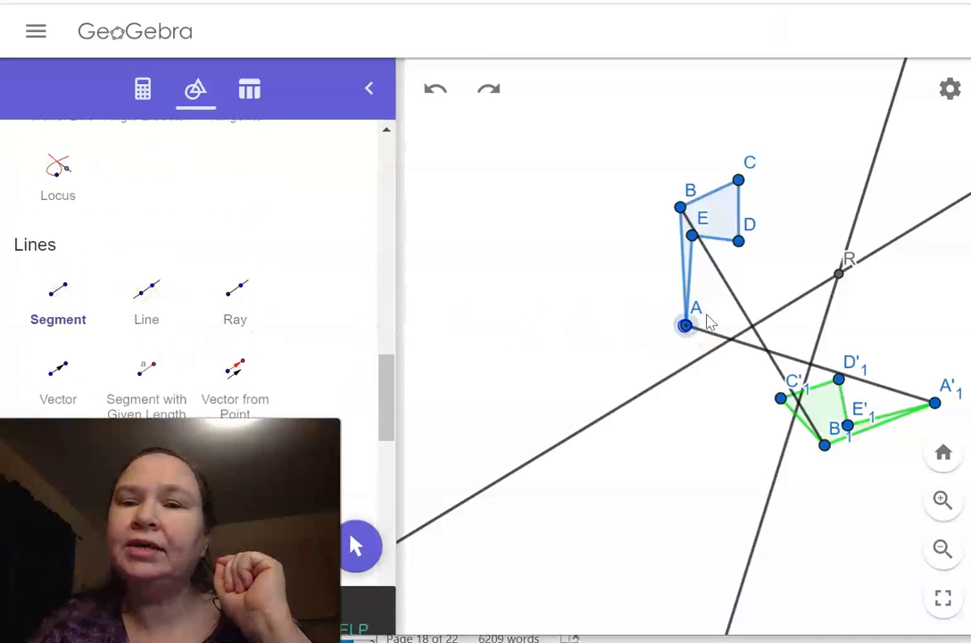
pyautogui.click(839, 265)
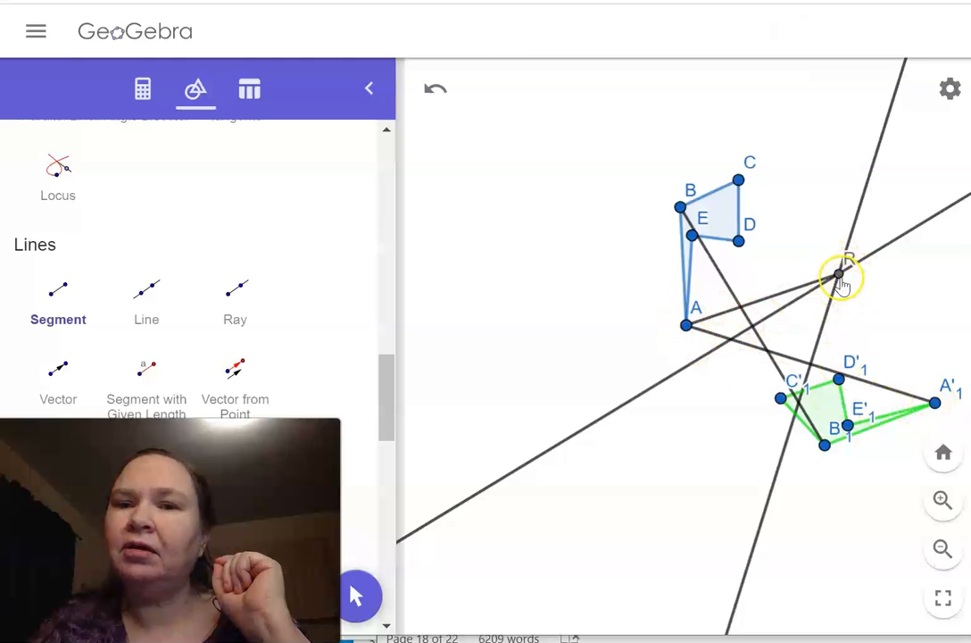
pyautogui.click(939, 403)
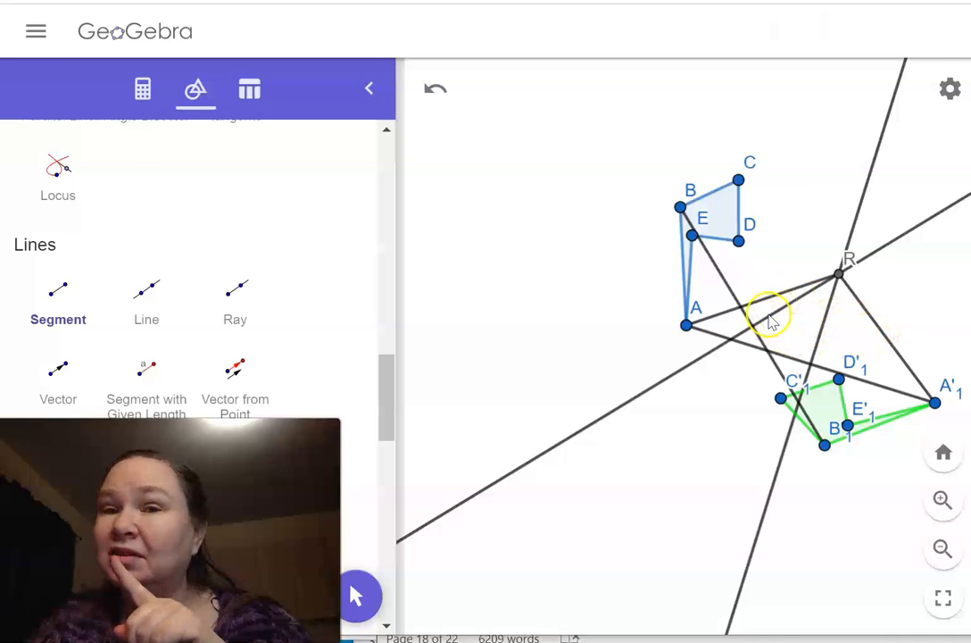
# Measure the rotation angle from A to A'1 with its vertex at R
pyautogui.moveTo(390, 428); pyautogui.dragTo(414, 288)
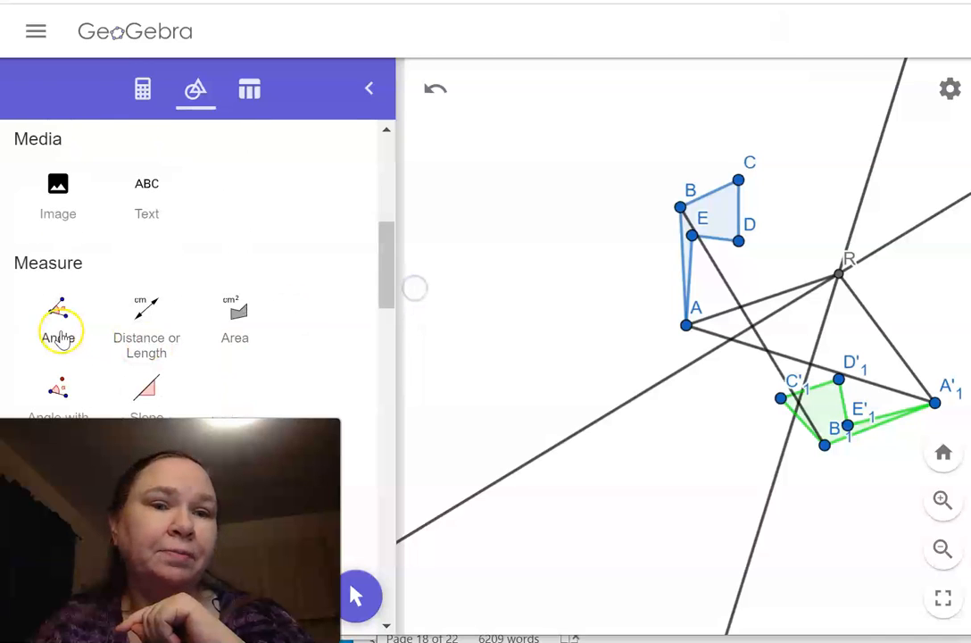
pyautogui.click(57, 322)
pyautogui.click(686, 325)
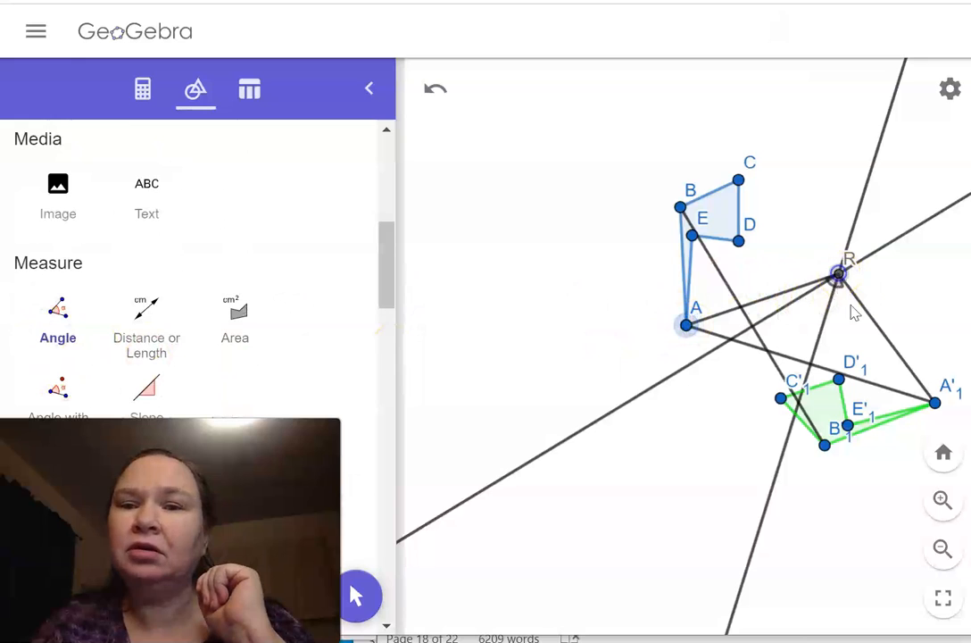
pyautogui.click(934, 402)
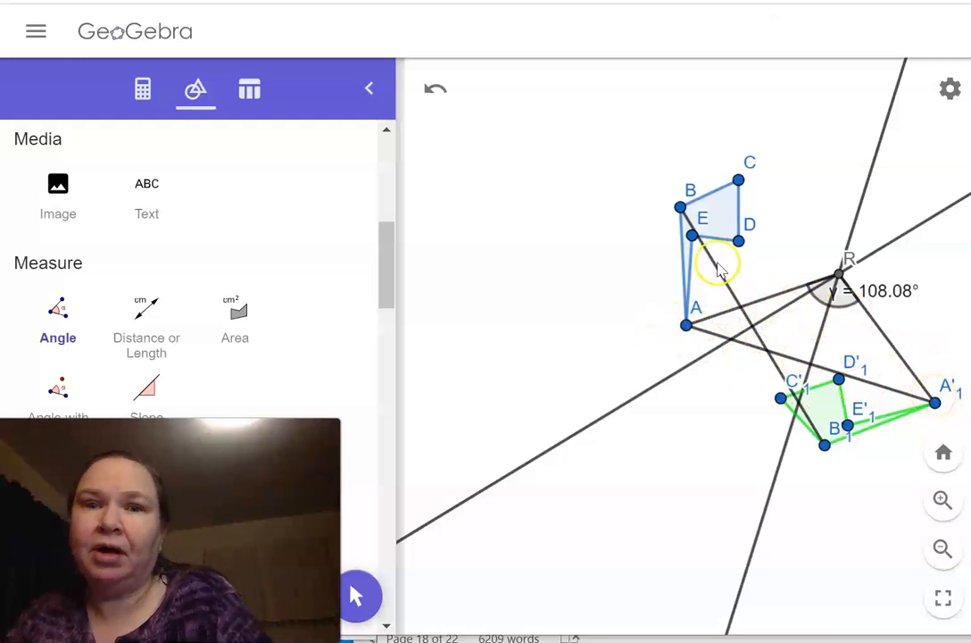
# Measure the angle from C to C'1 with its vertex at R, and undo that measurement
pyautogui.click(738, 180)
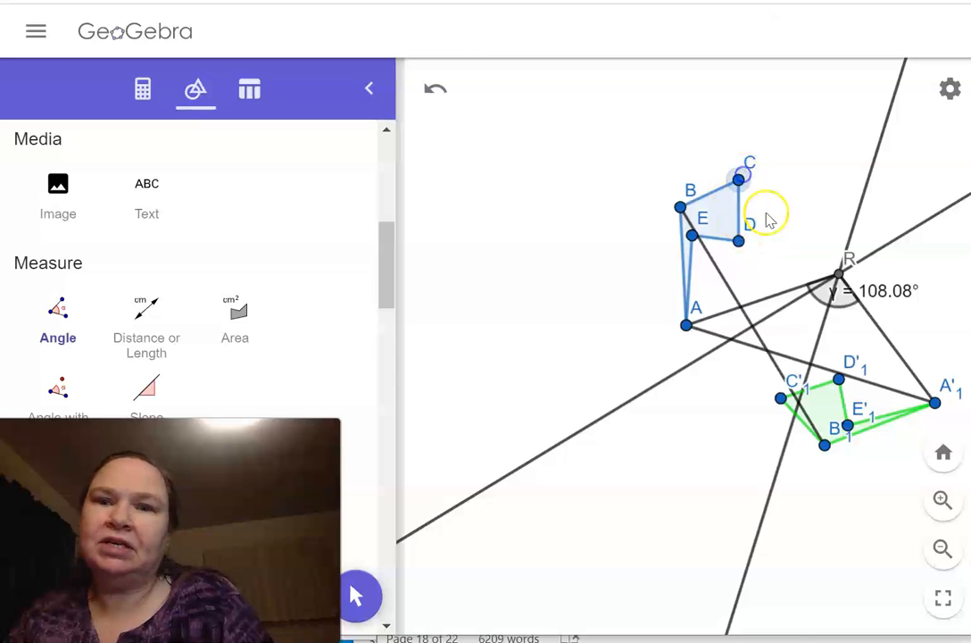
pyautogui.click(782, 397)
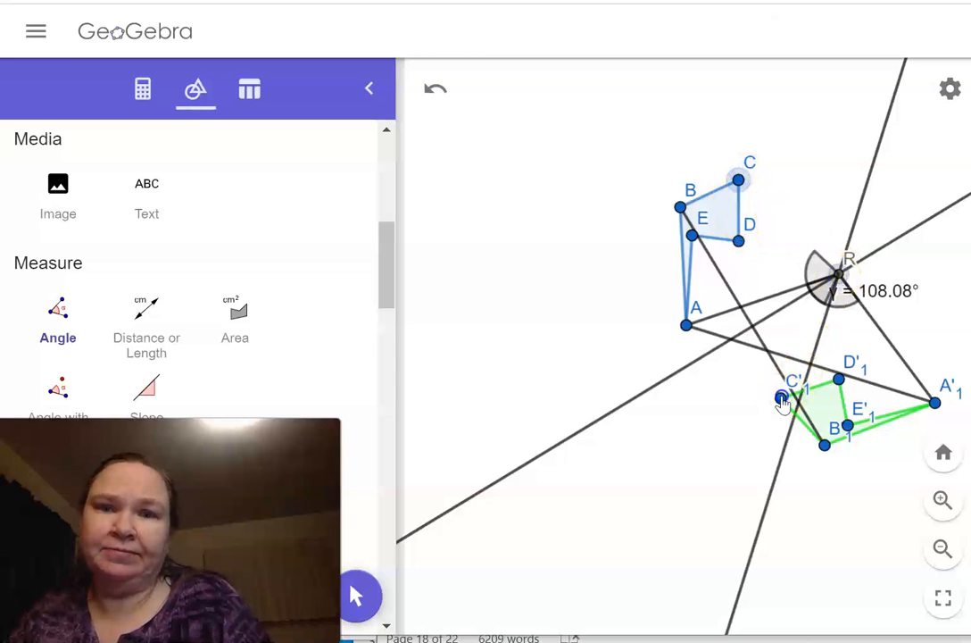
pyautogui.click(855, 271)
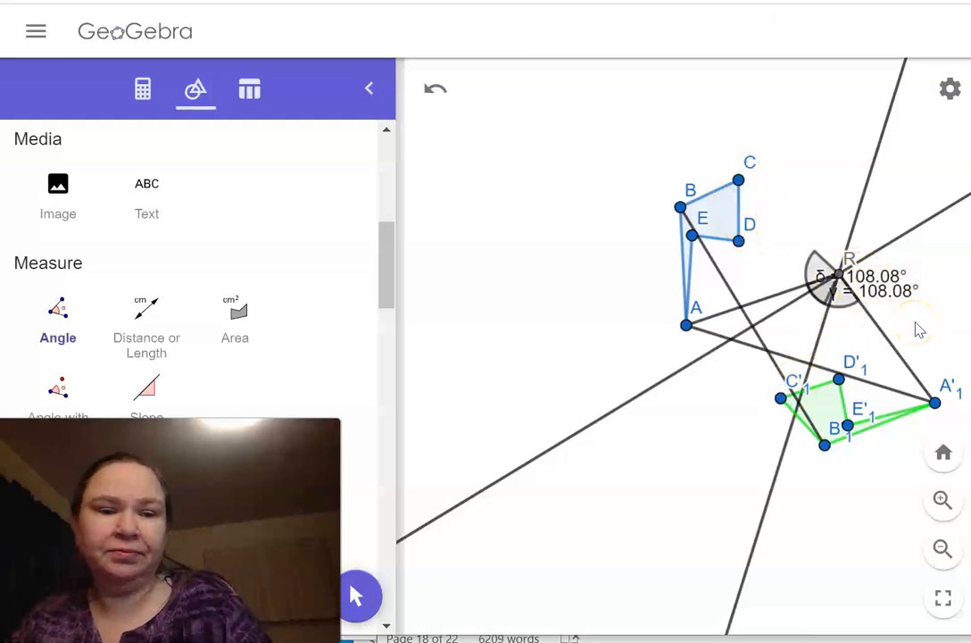
pyautogui.hotkey('ctrl', 'z')
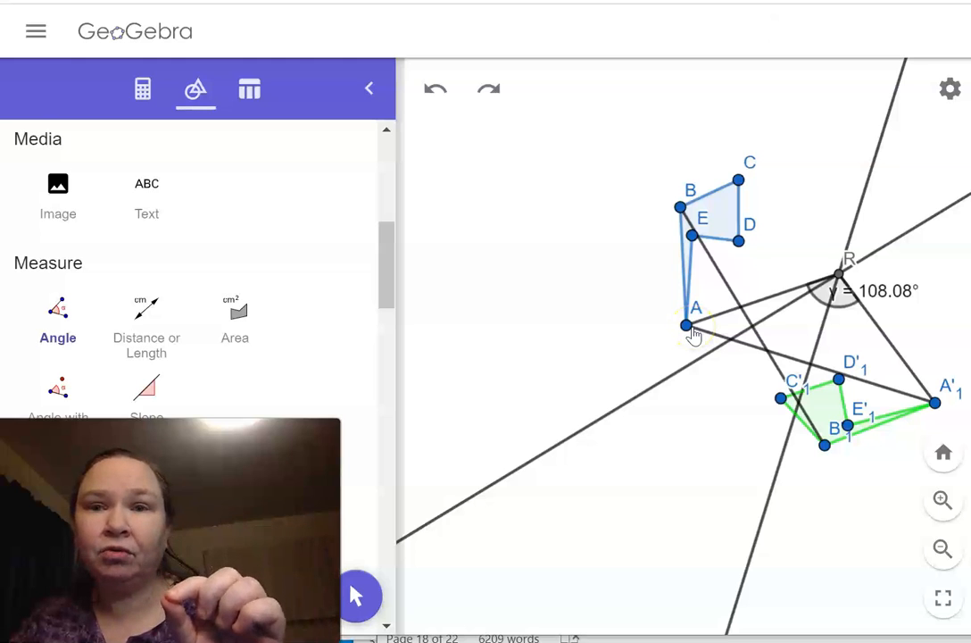
pyautogui.click(686, 328)
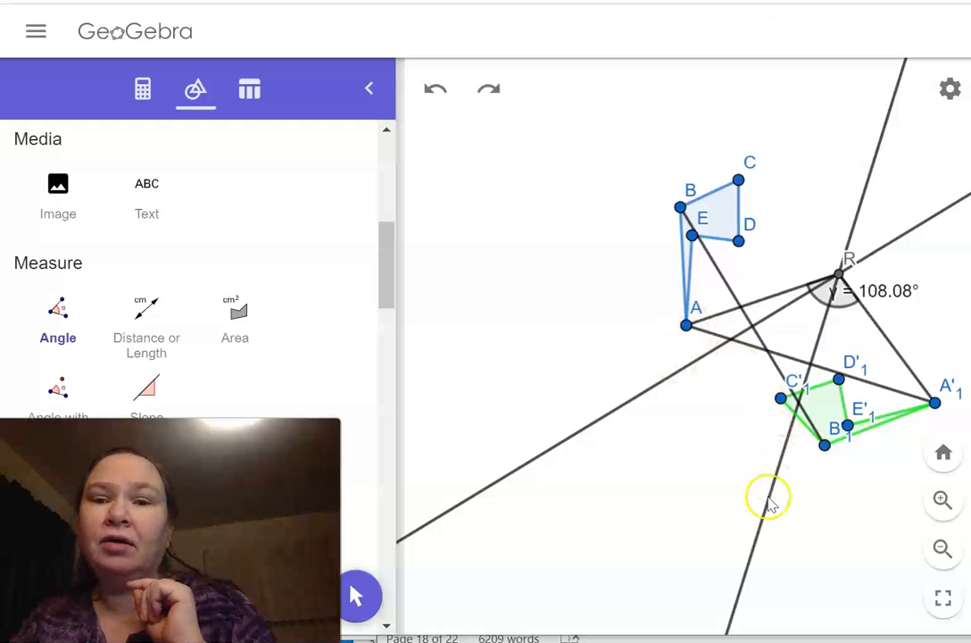